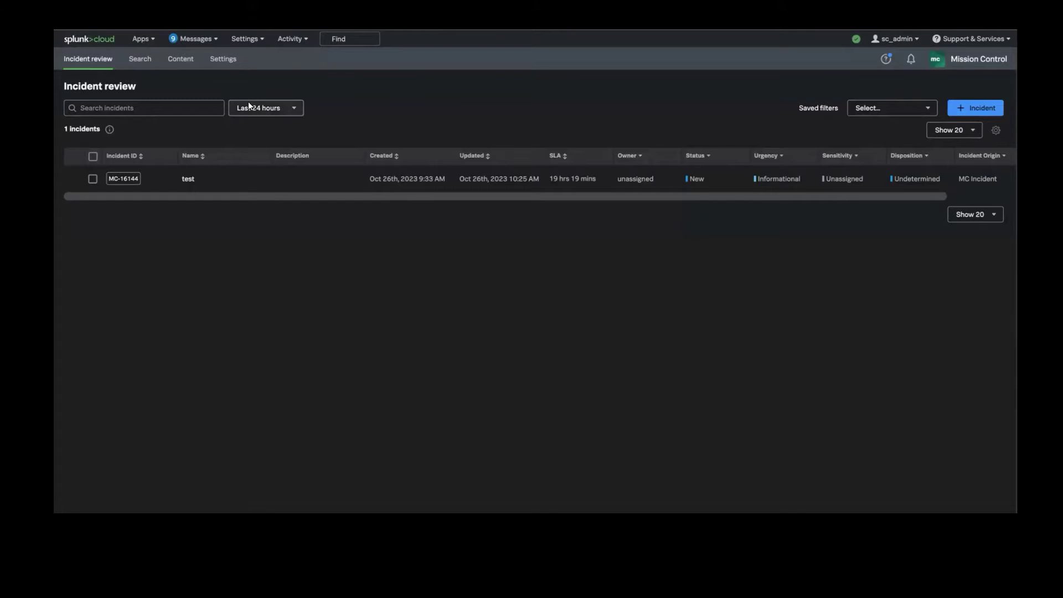
Page through the Content sources table, return to page 1, and open AlienVault OTX Pulse
click(185, 63)
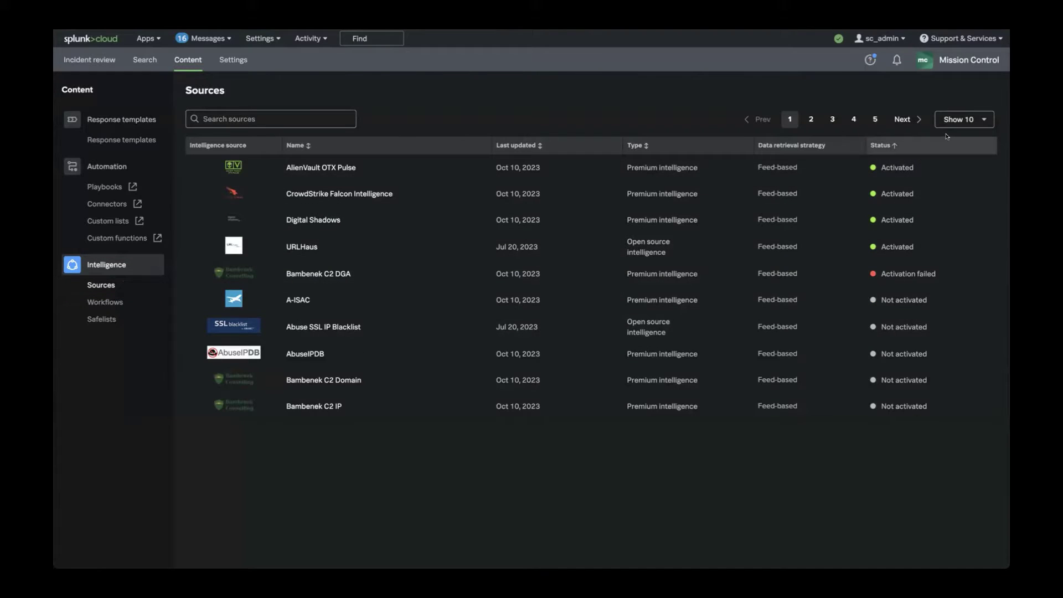
click(904, 118)
click(903, 118)
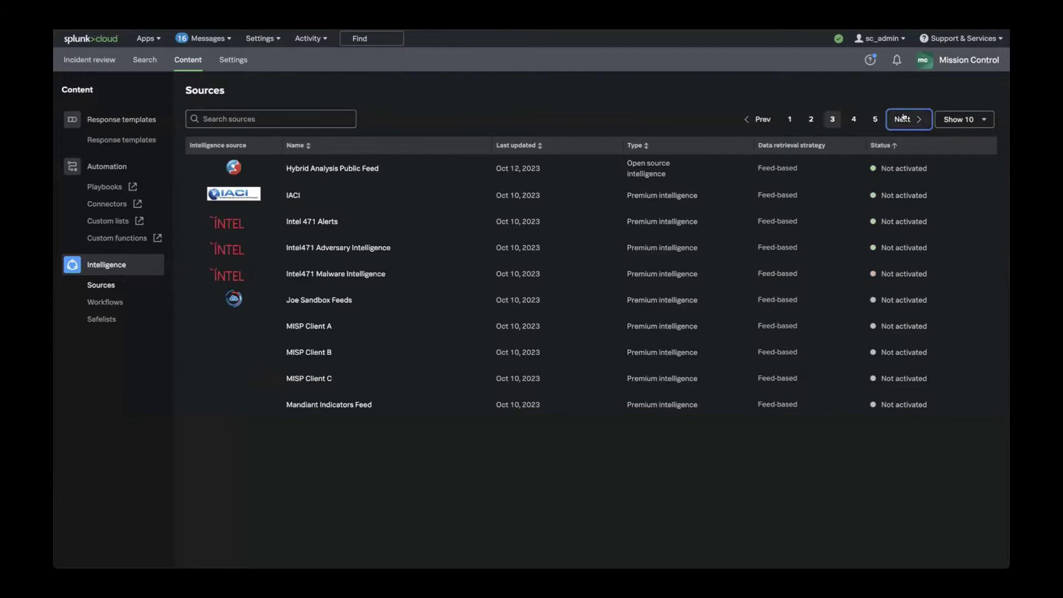
click(762, 119)
click(787, 118)
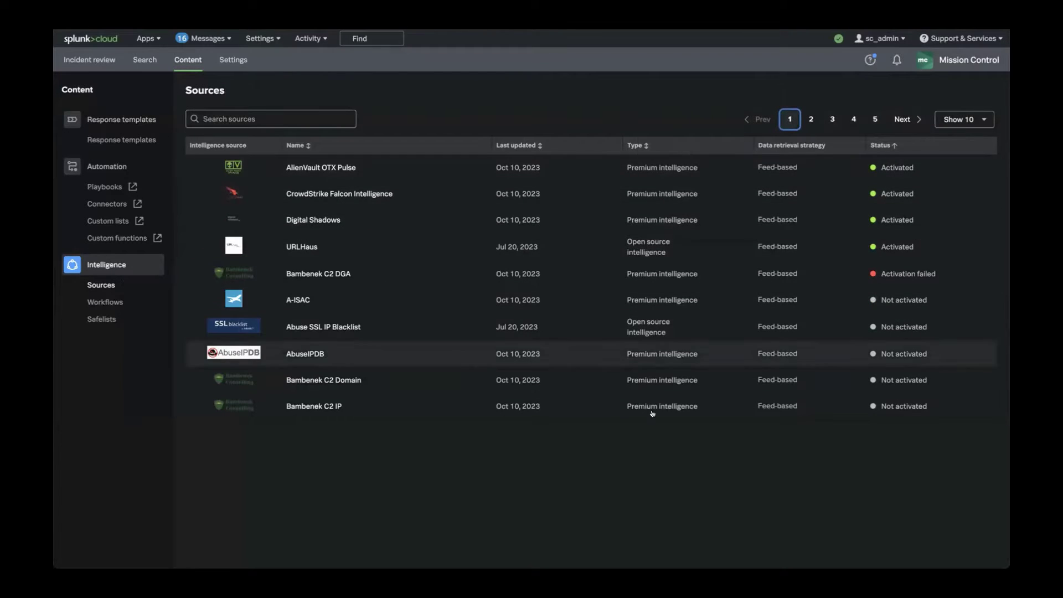
click(657, 169)
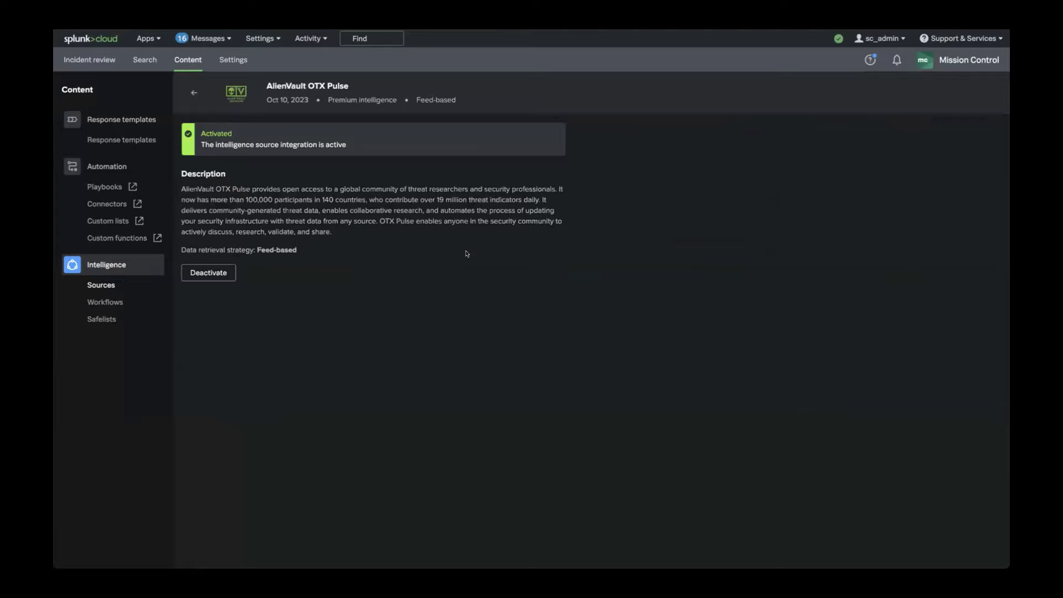
Preview the A-ISAC source details, then return to the intelligence sources list
click(192, 94)
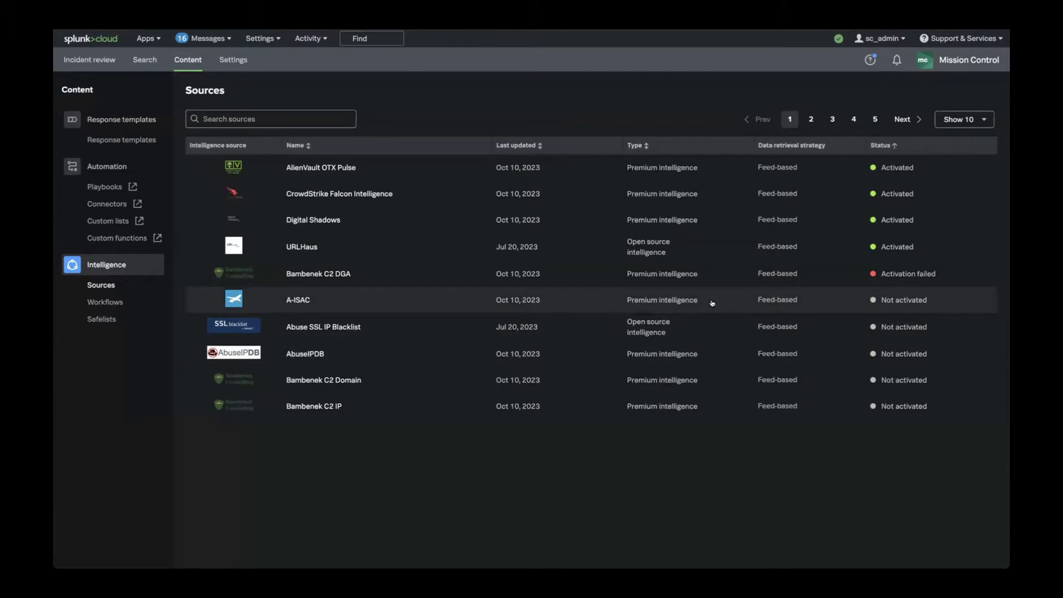
click(673, 300)
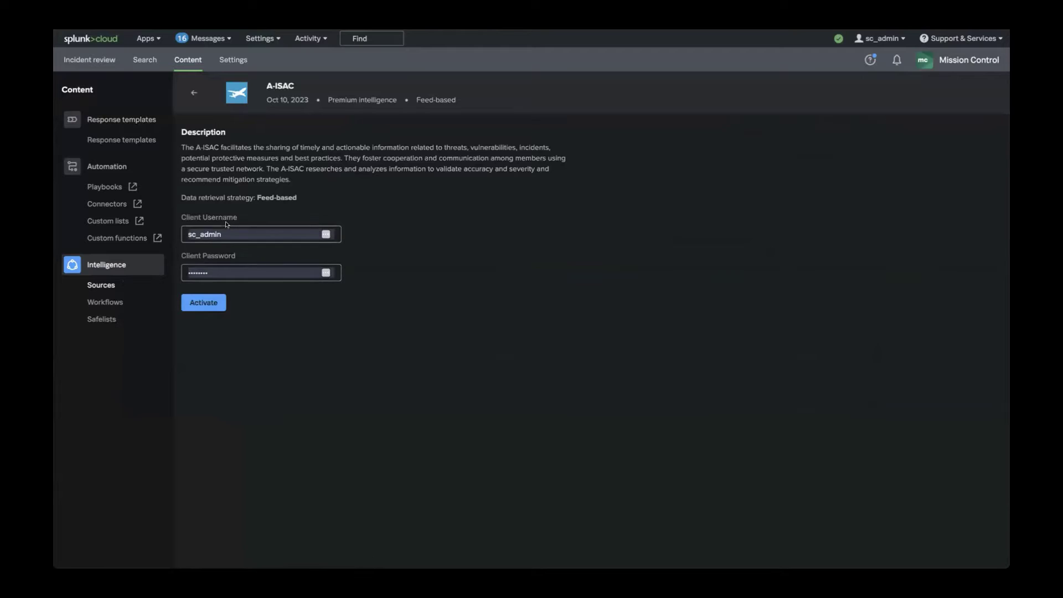
click(194, 92)
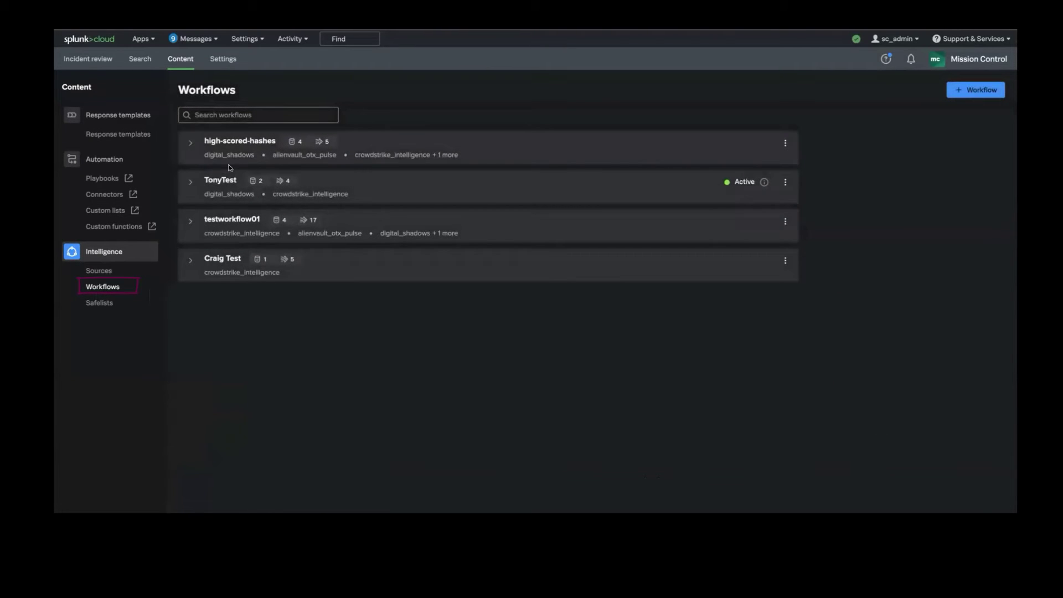
Expand the high-scored-hashes workflow and show its Filters
click(190, 145)
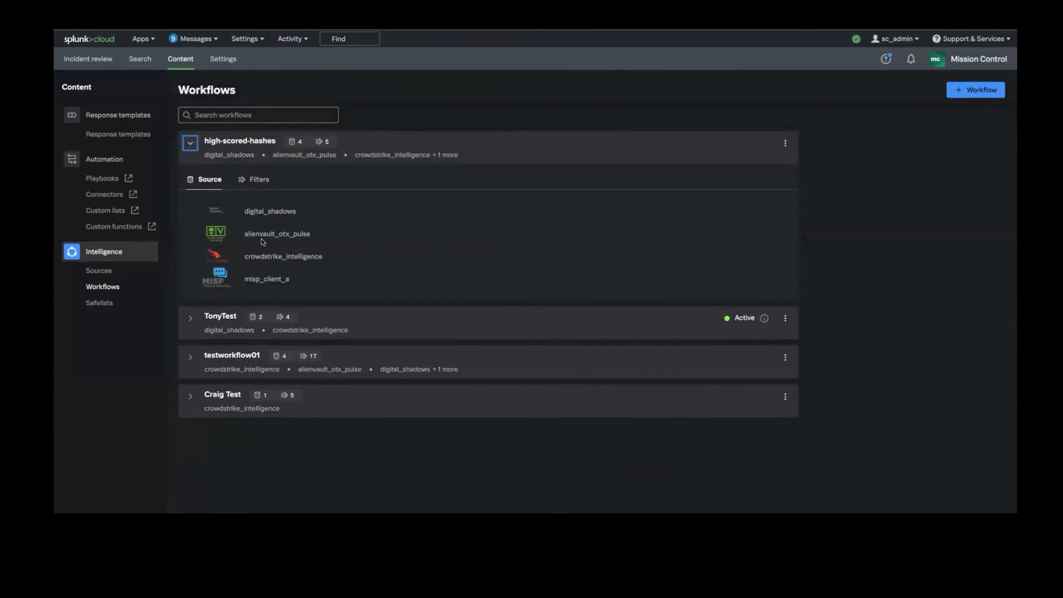
click(254, 180)
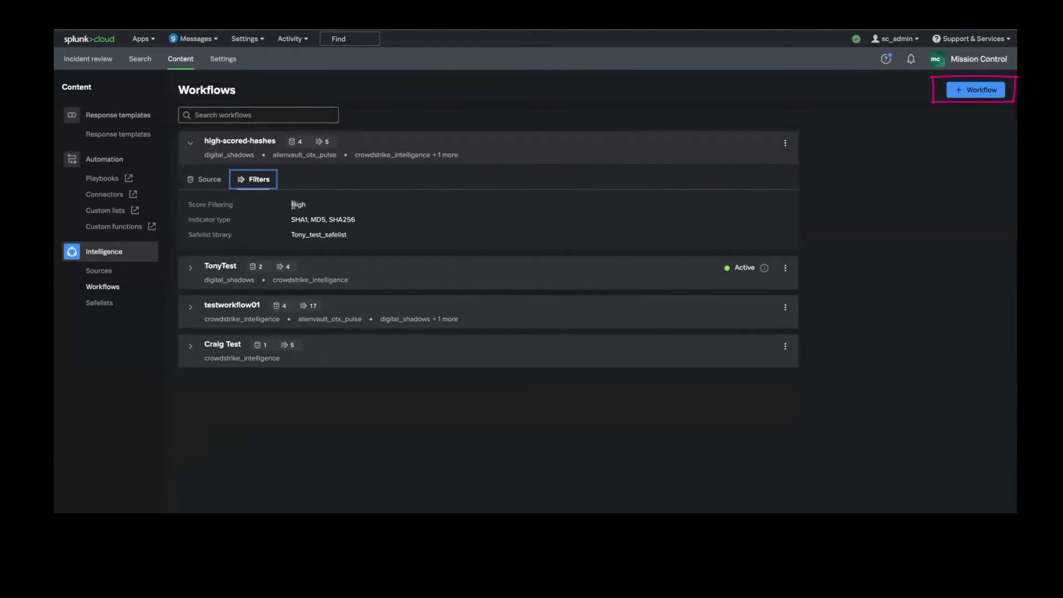
Create an Indicator prioritization workflow named 'Example Workflow' and continue to intelligence sources
click(983, 88)
click(976, 110)
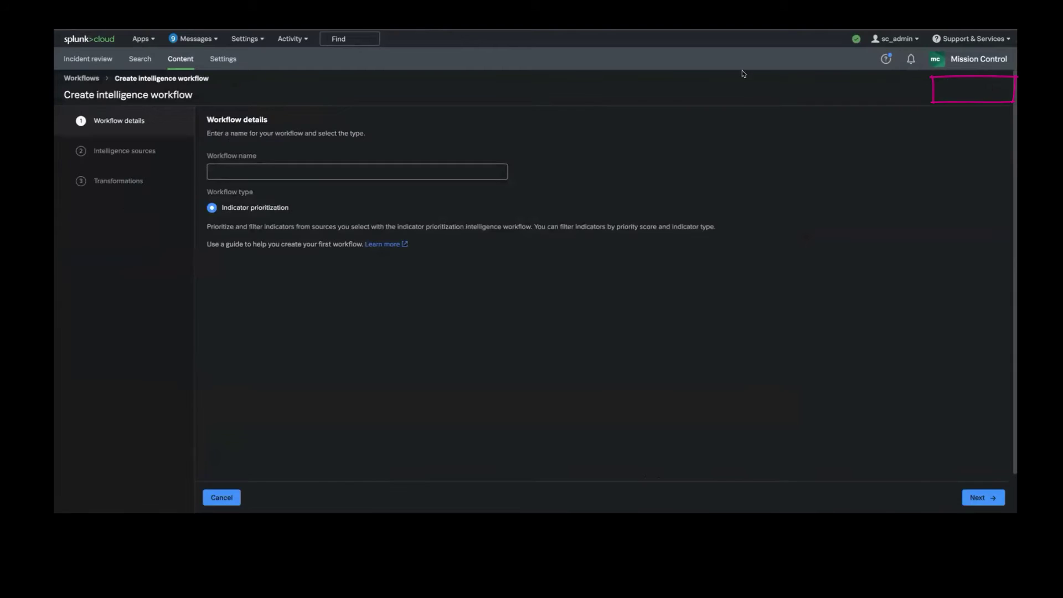
click(312, 170)
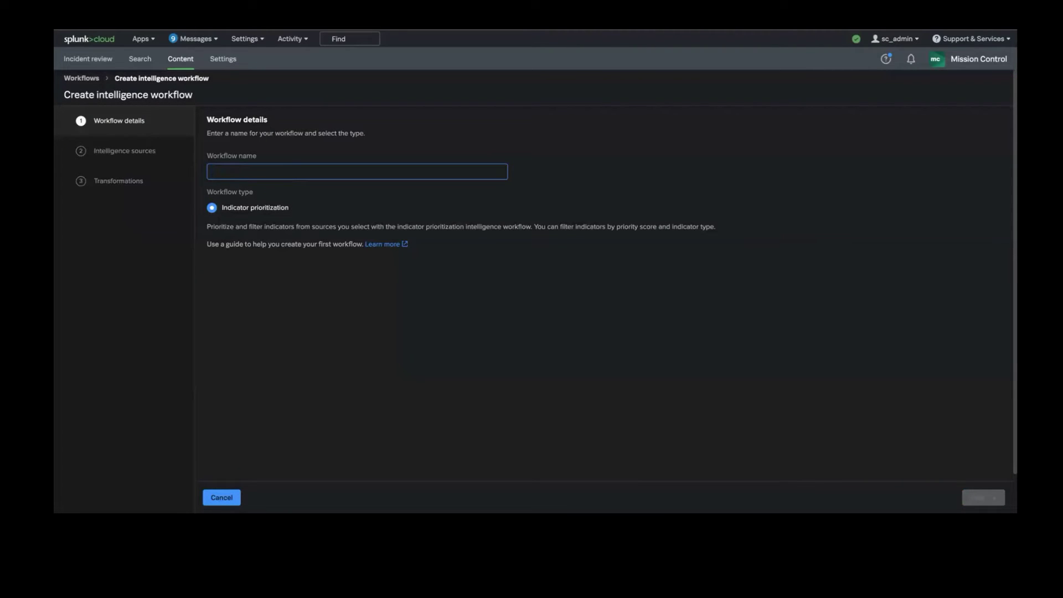
text(E)
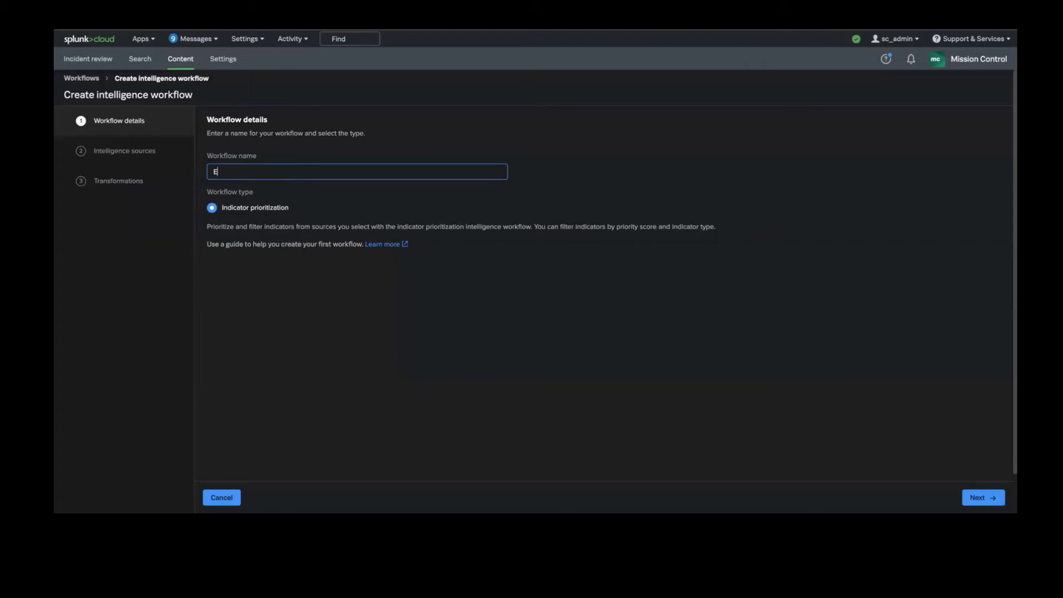
text(xample Workflow)
click(983, 497)
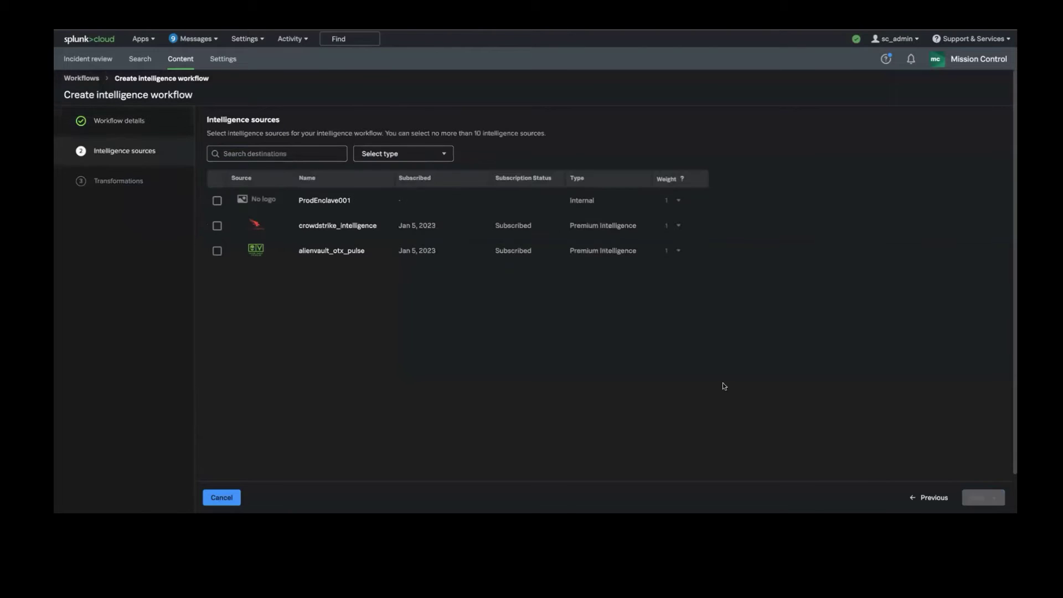
Select crowdstrike_intelligence with weight 3 and alienvault_otx_pulse with weight 2
click(212, 227)
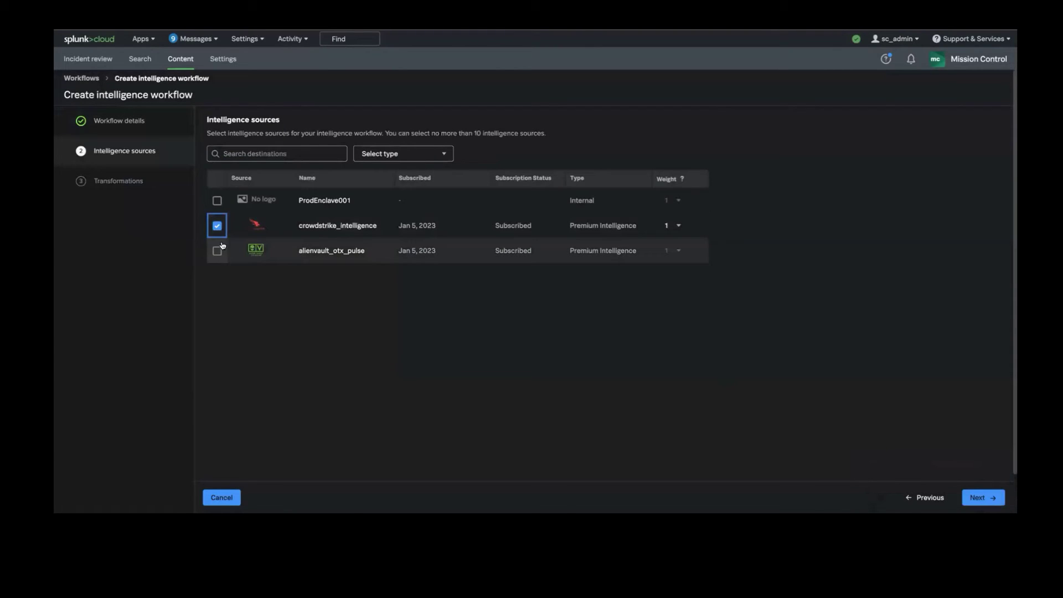
click(217, 250)
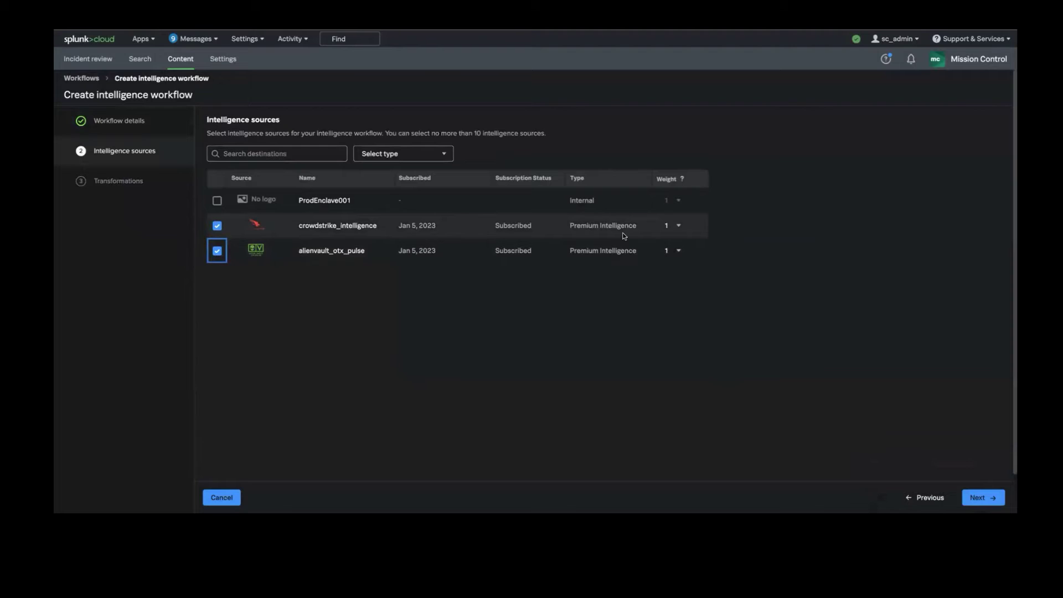
click(675, 225)
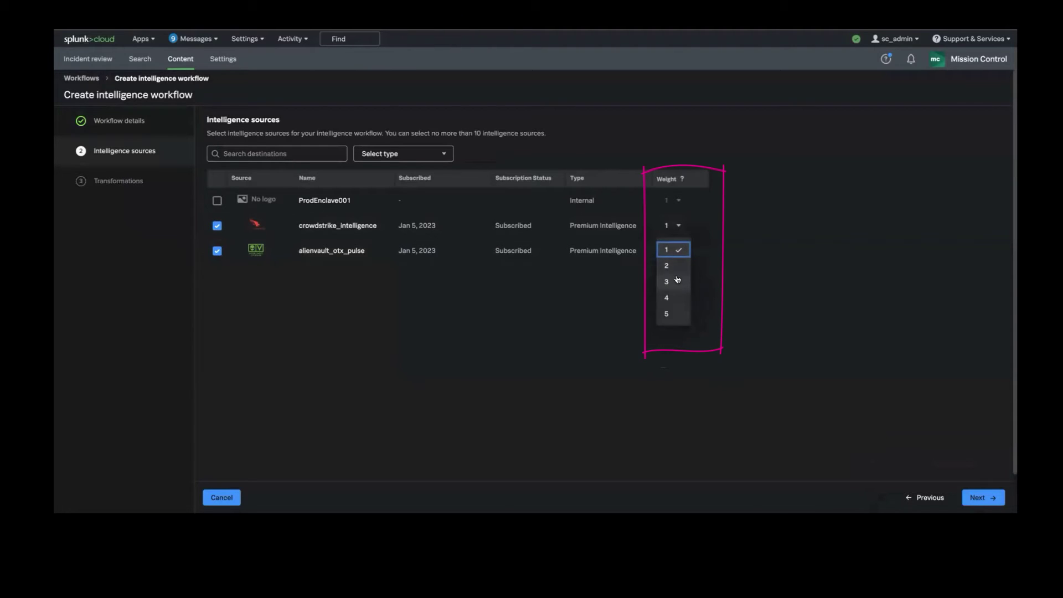
click(677, 279)
click(675, 251)
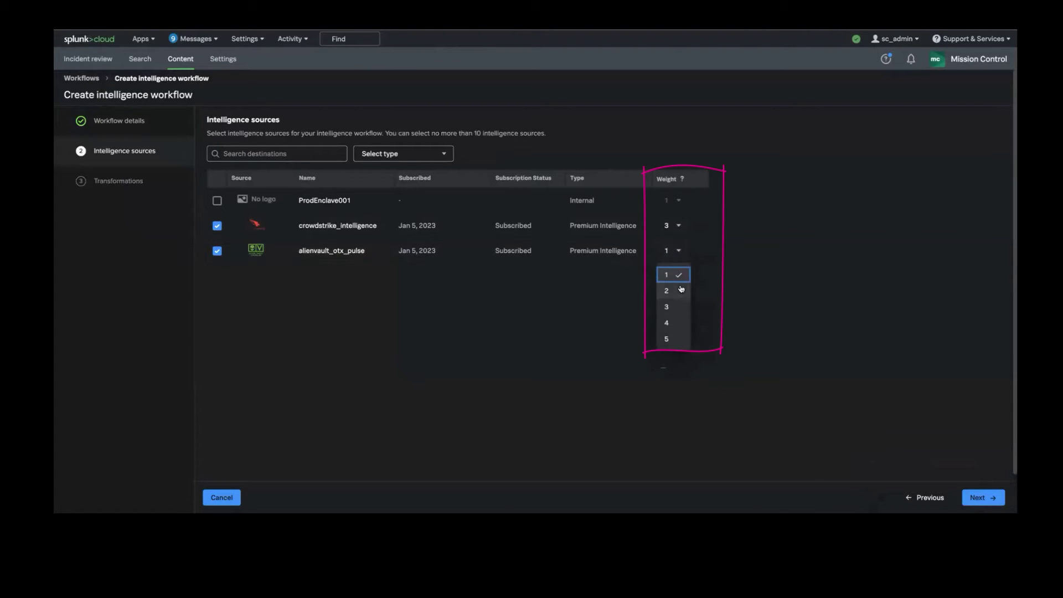
click(681, 290)
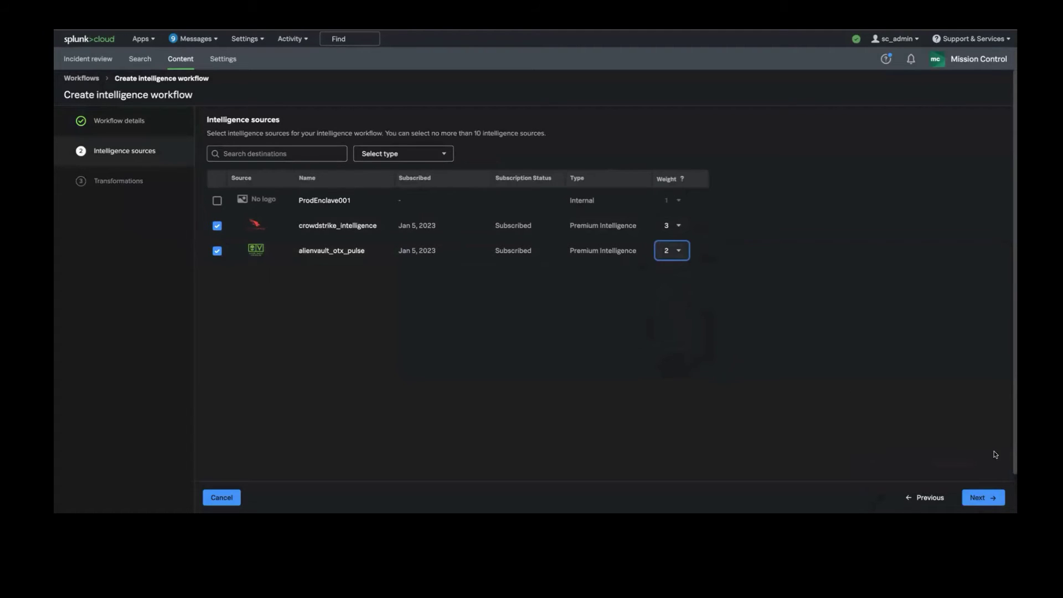
In transformations, keep High score, select all indicator types, and exclude the Default Safelist
click(978, 498)
scroll(303, 300, down, 2)
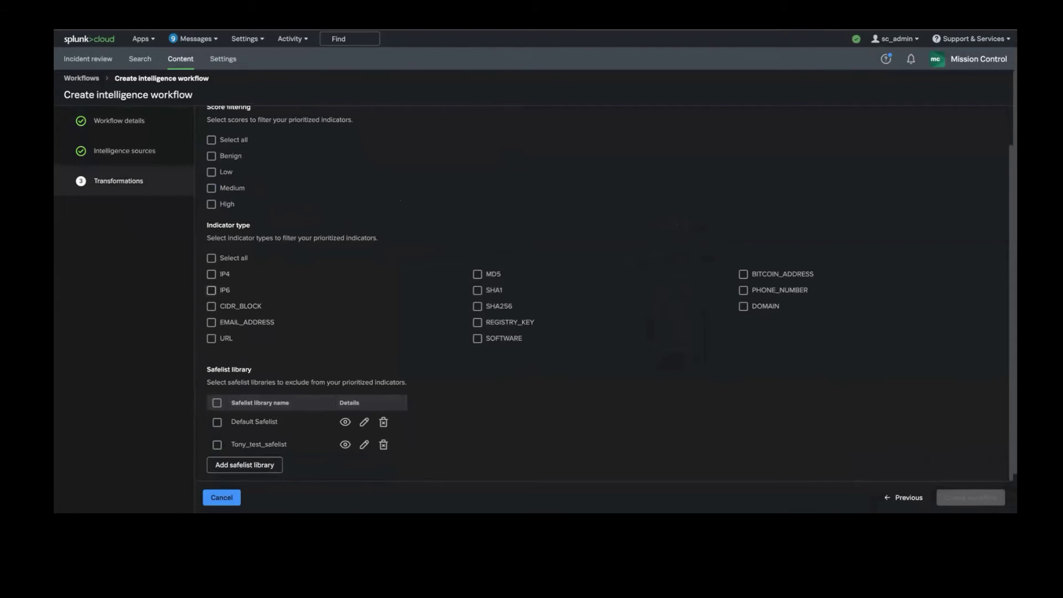
scroll(256, 275, up, 1)
click(211, 223)
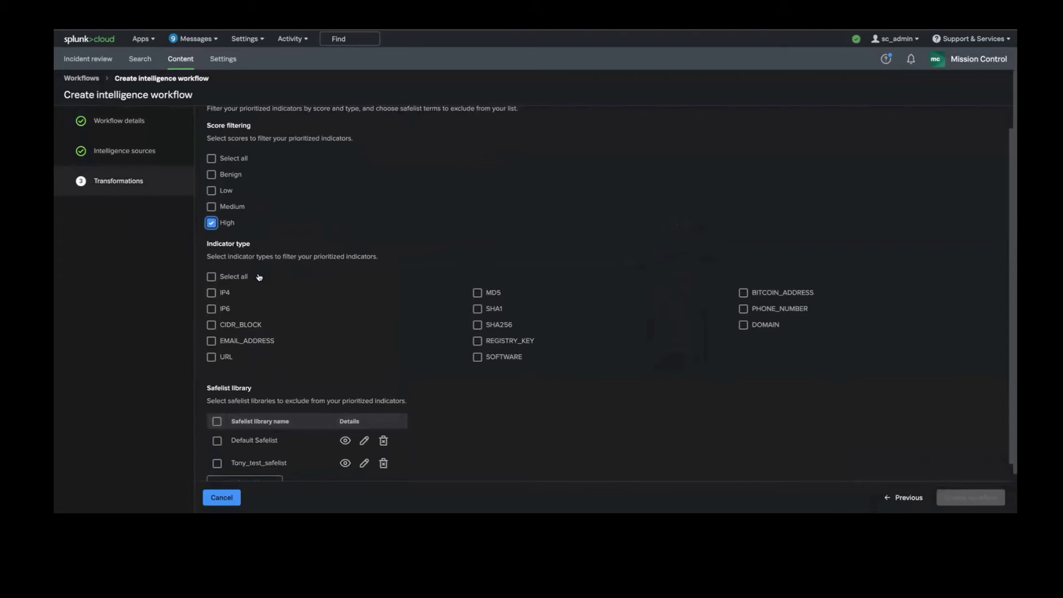
click(211, 277)
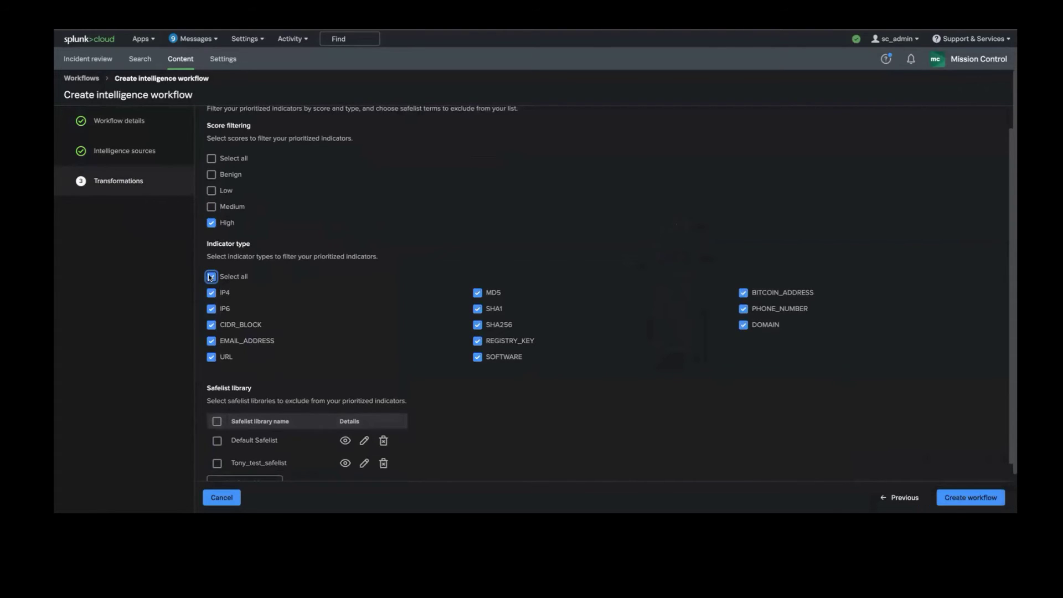
scroll(592, 372, down, 1)
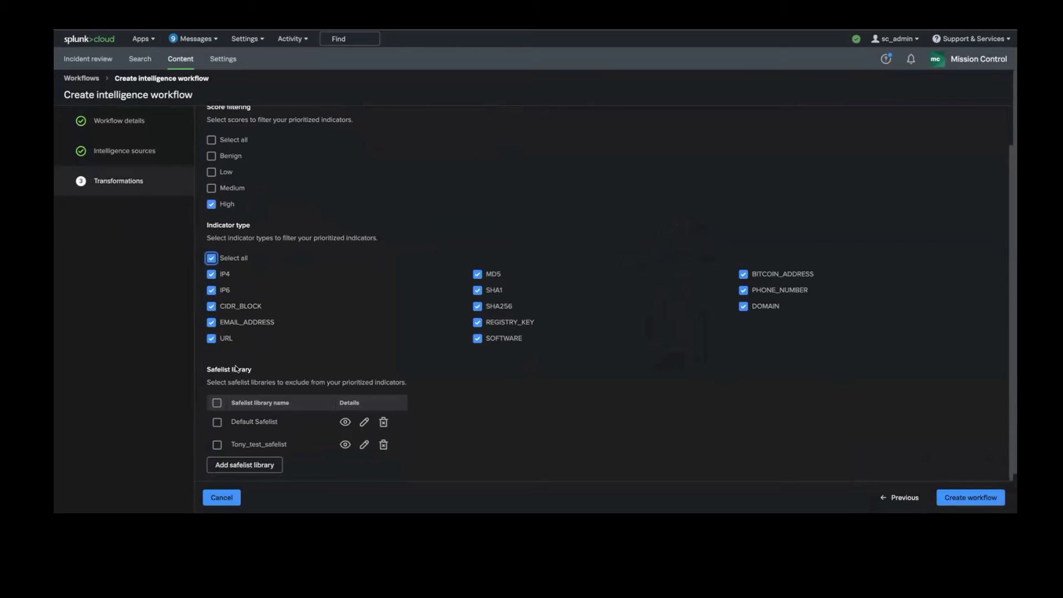
click(217, 423)
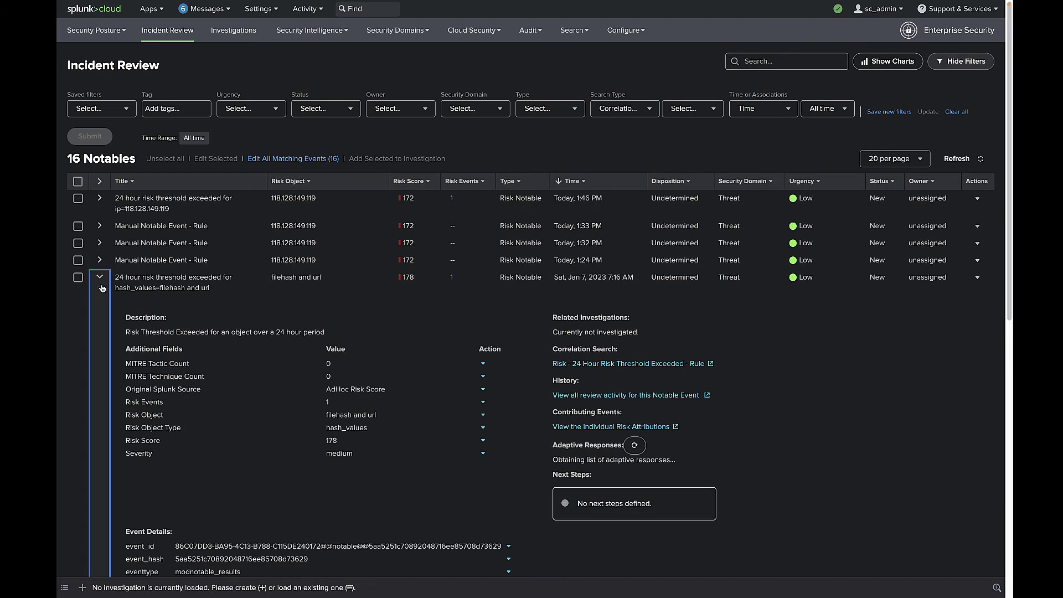
Open the Actions menu on the filehash and url risk notable
scroll(341, 427, down, 2)
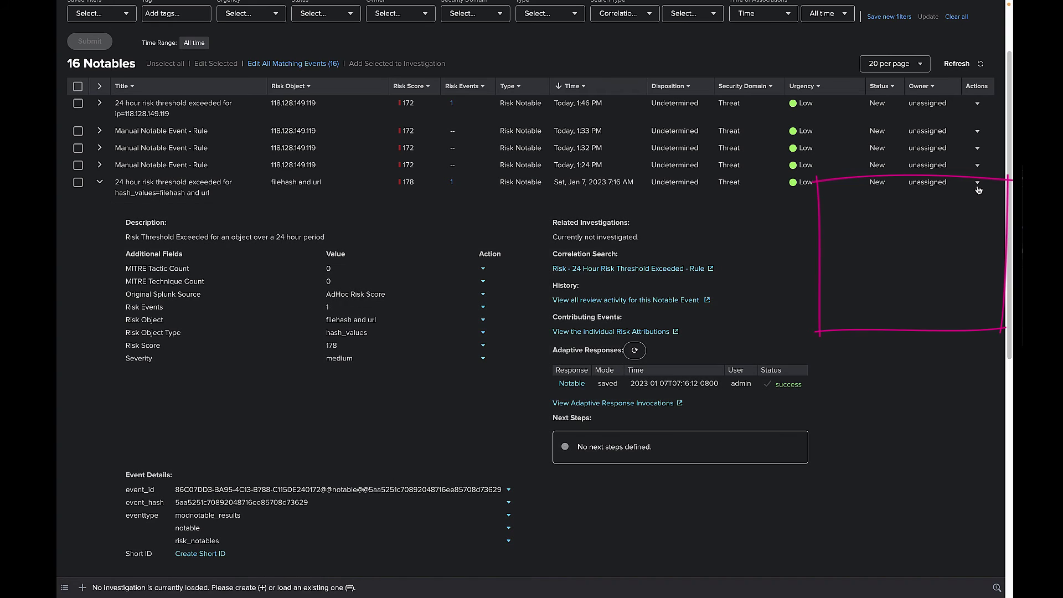
click(978, 183)
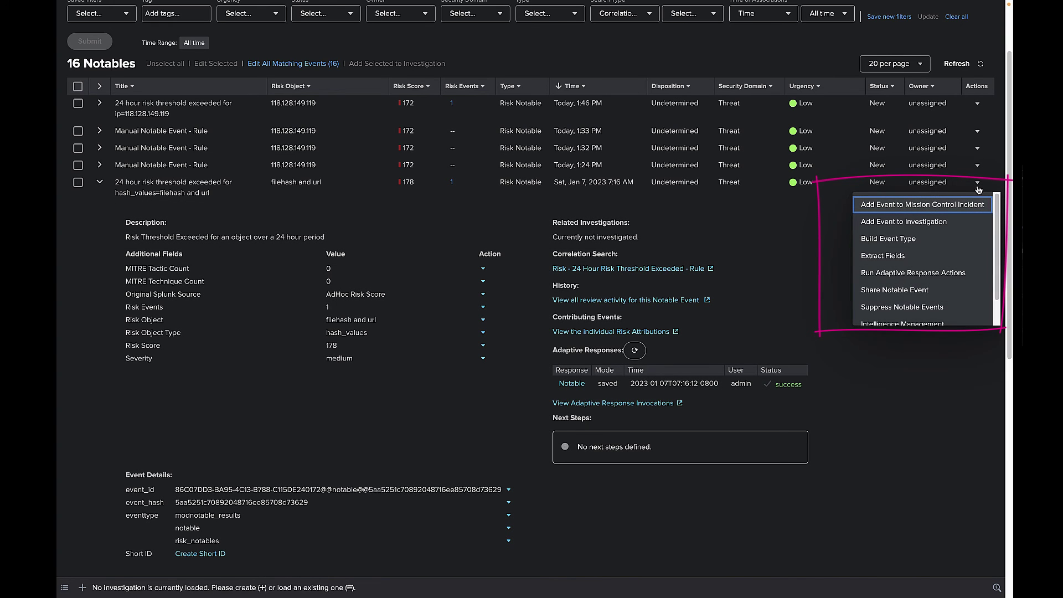
scroll(938, 290, down, 2)
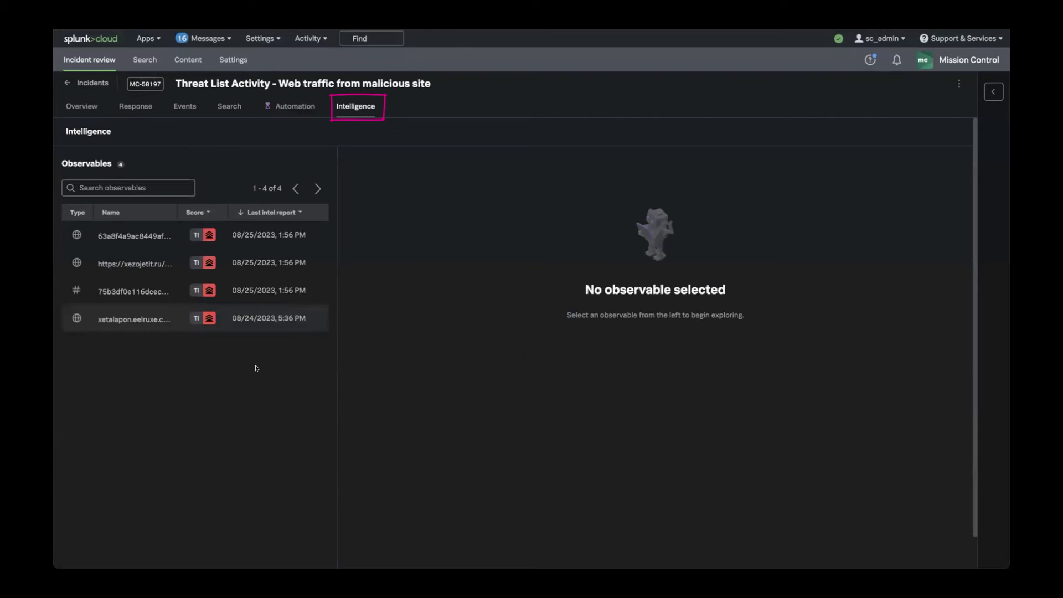
Show the URL observable's full attributes and expand its crowdstrike_intelligence report summary
click(128, 264)
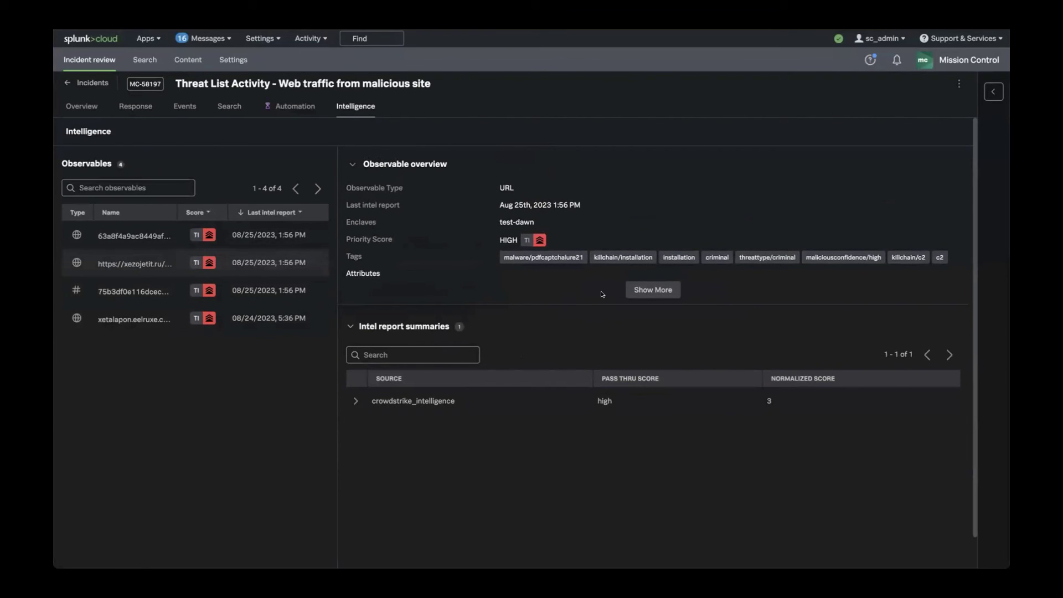
click(653, 291)
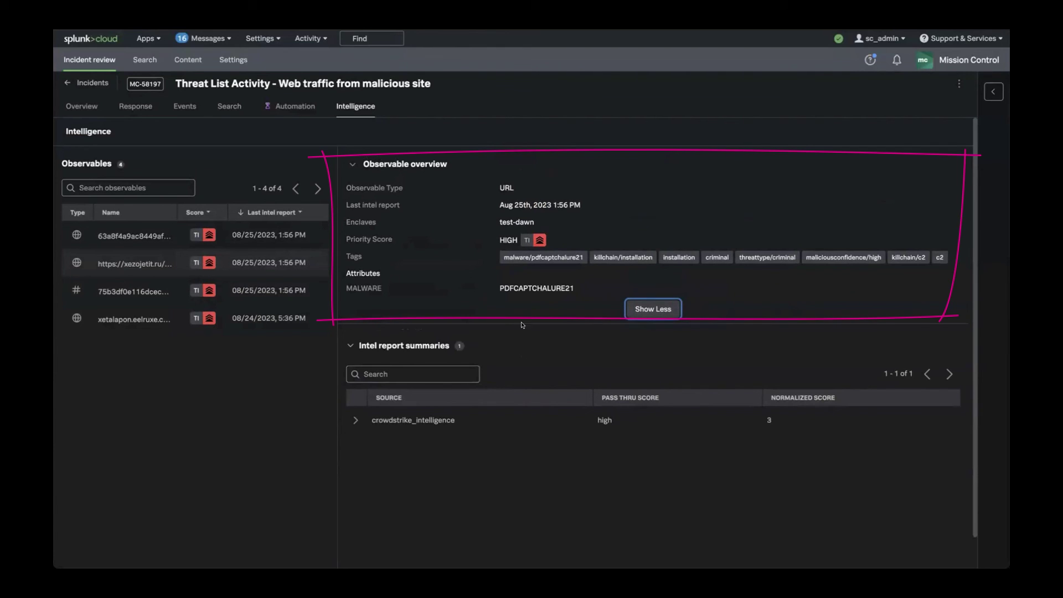
click(355, 421)
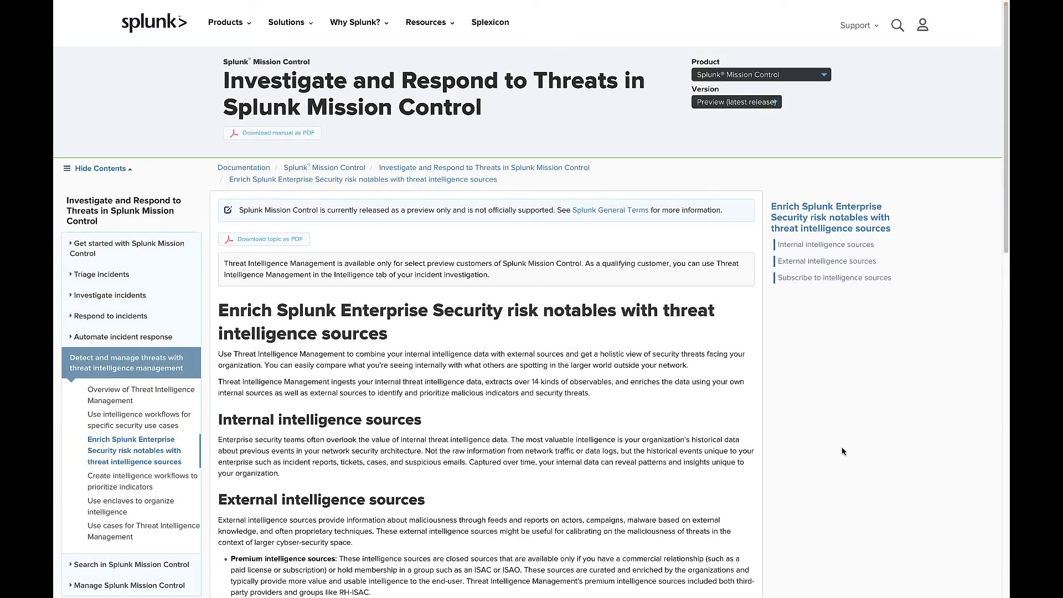
scroll(842, 447, down, 5)
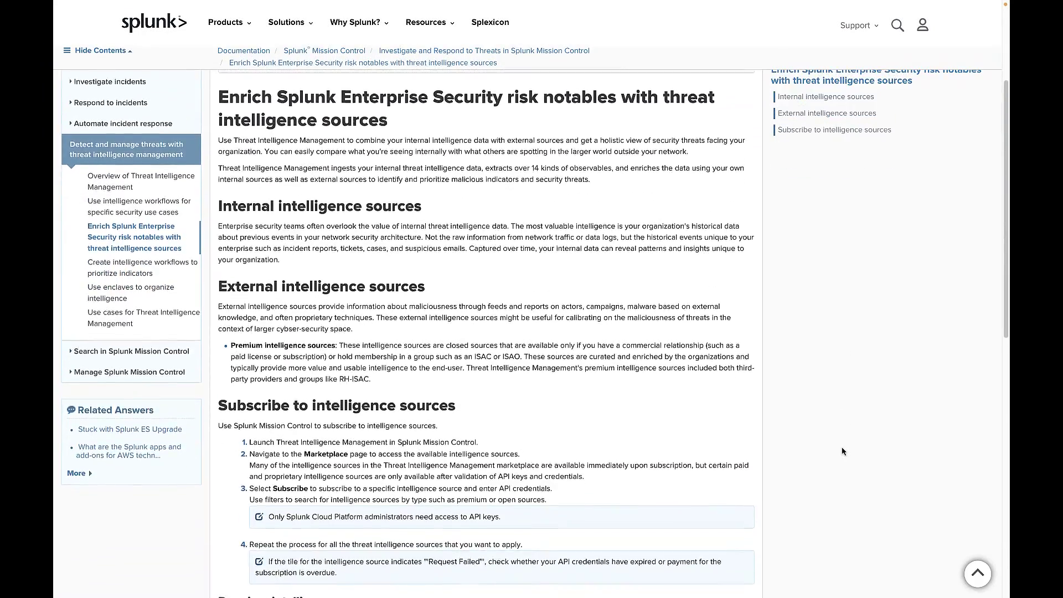
scroll(842, 451, down, 2)
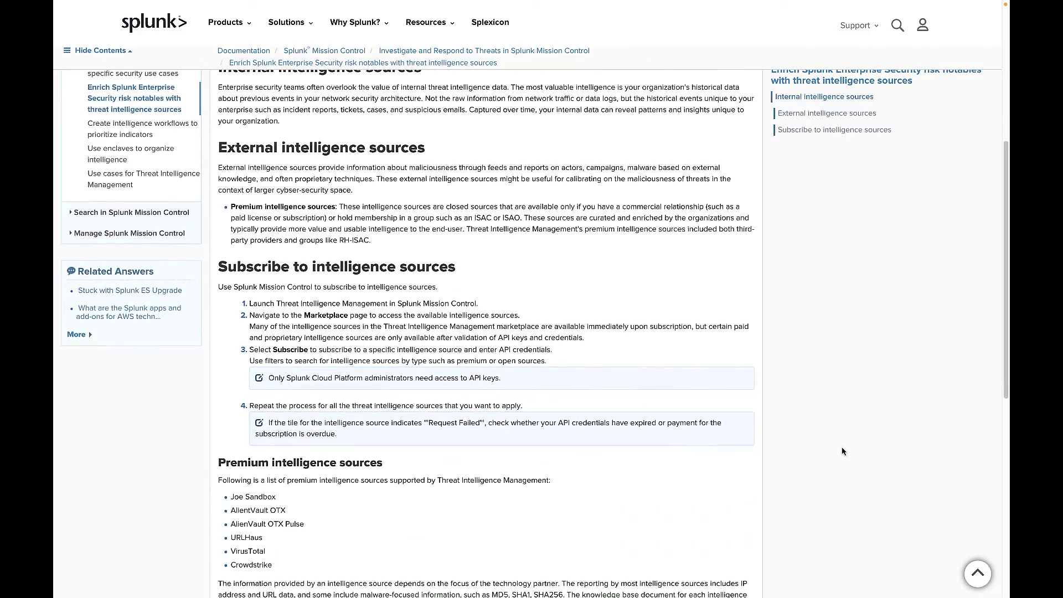
scroll(842, 451, up, 5)
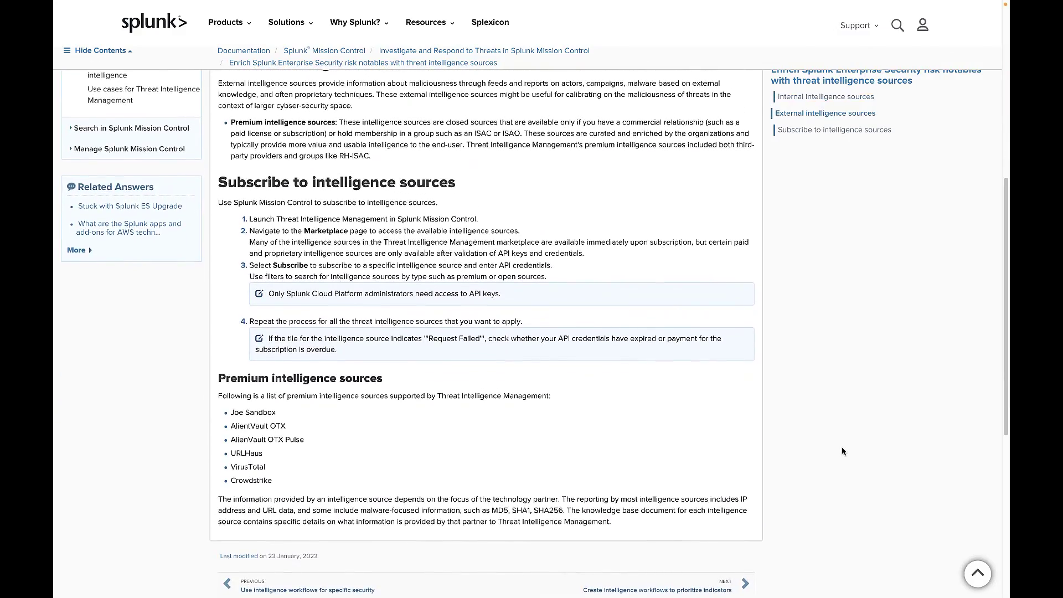
scroll(842, 451, up, 4)
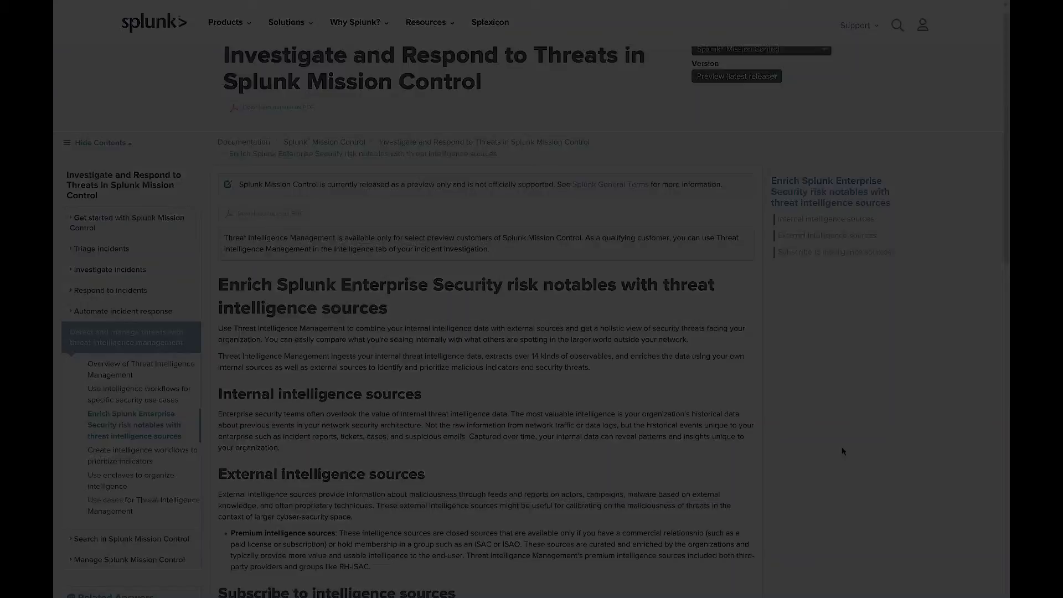